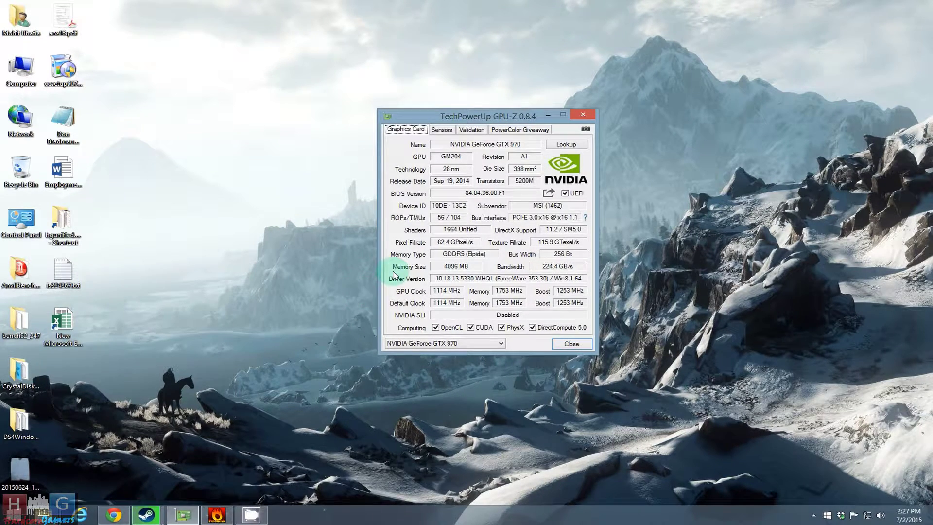
Check GPU-Z's sensor readings, then open MSI Afterburner from the tray.
left_click(443, 131)
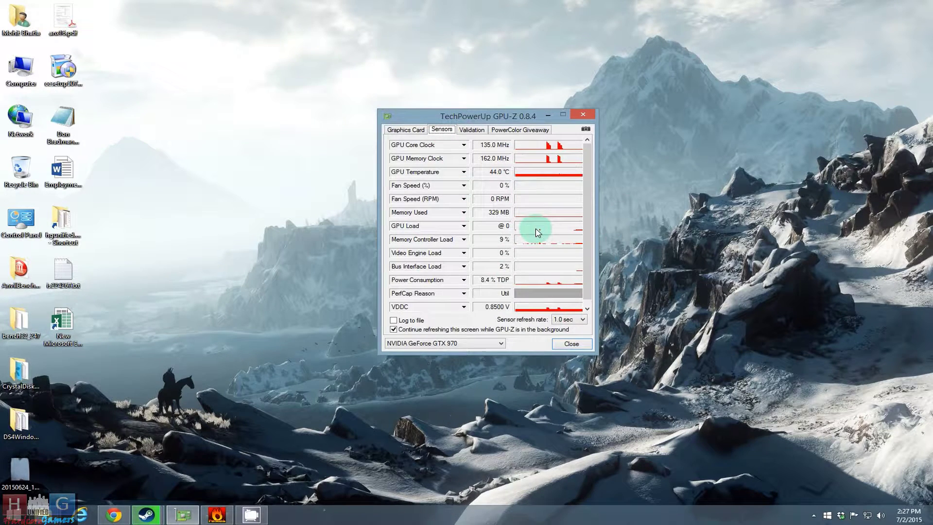
left_click(406, 130)
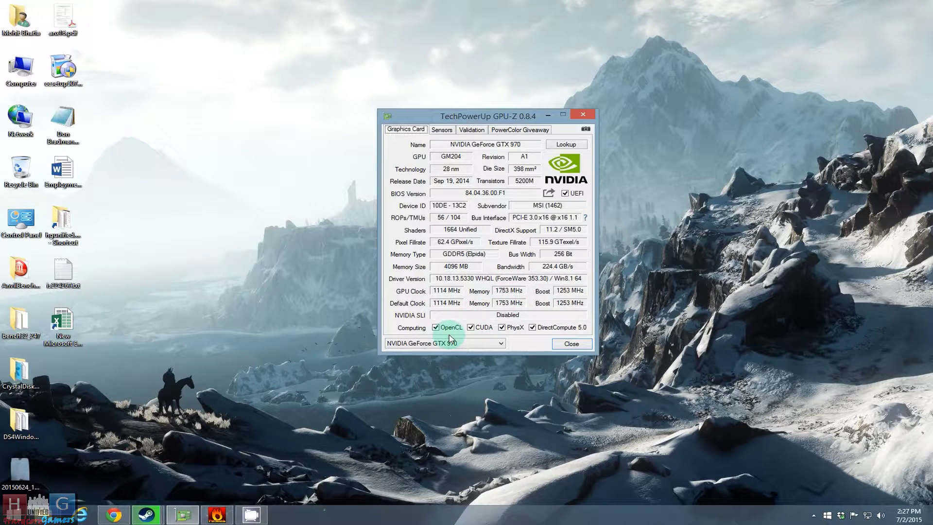
left_click(815, 515)
left_click(778, 463)
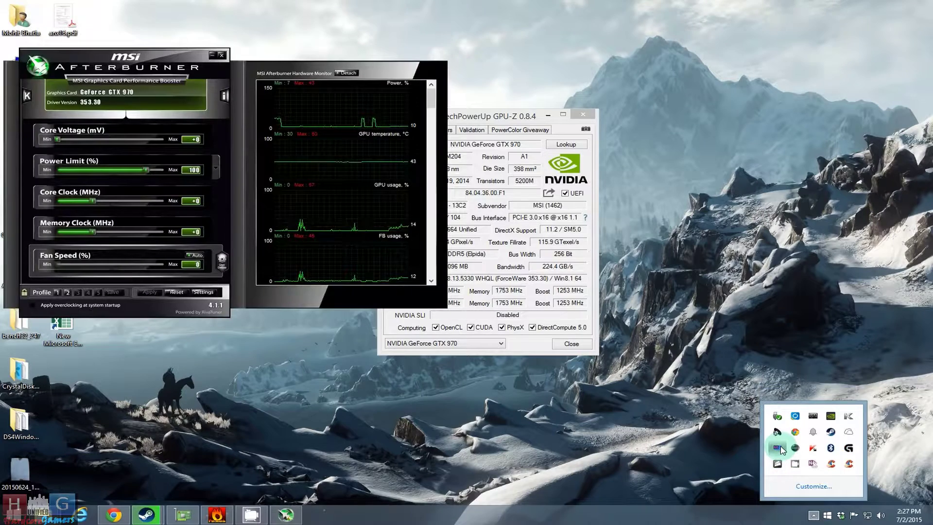
Dismiss RivaTuner, place Afterburner beside GPU-Z, and reset Power Limit to 100%.
left_click(795, 464)
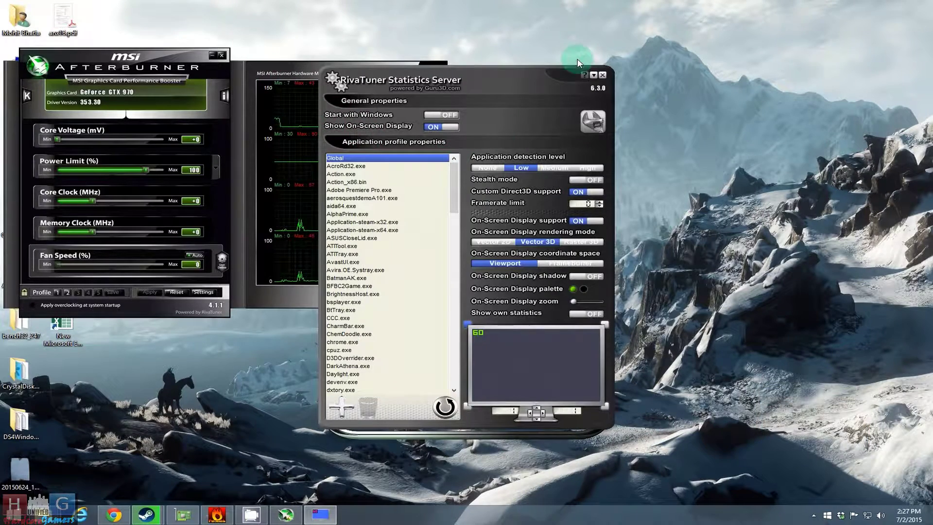
left_click(593, 75)
left_click_drag(188, 53, 215, 38)
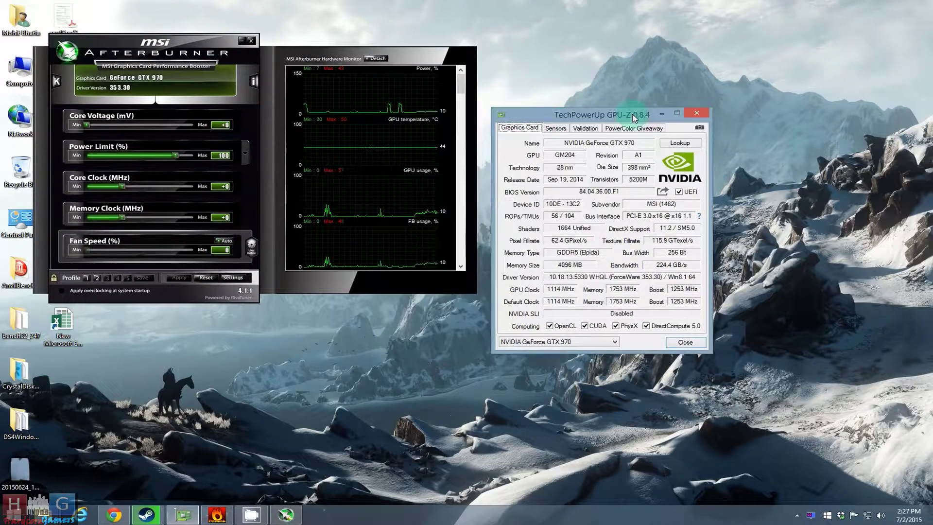
left_click_drag(503, 118, 658, 64)
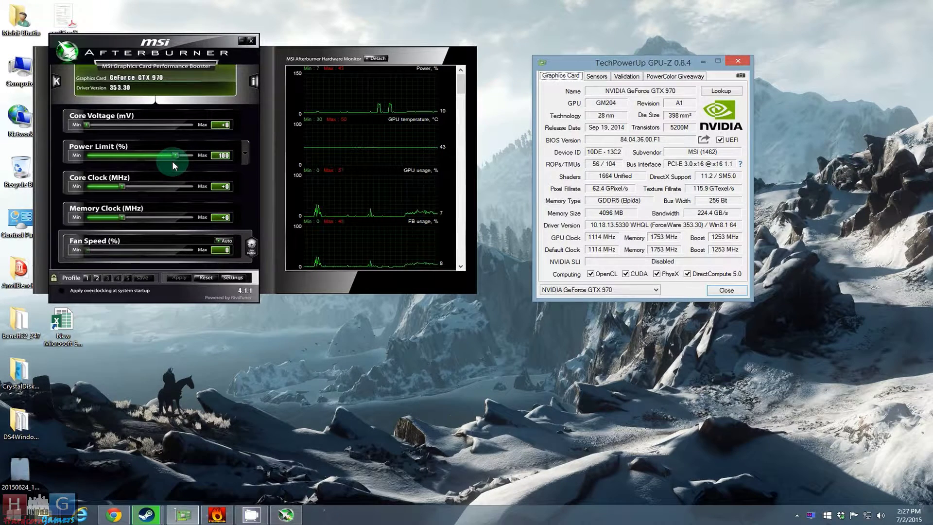
left_click(175, 156)
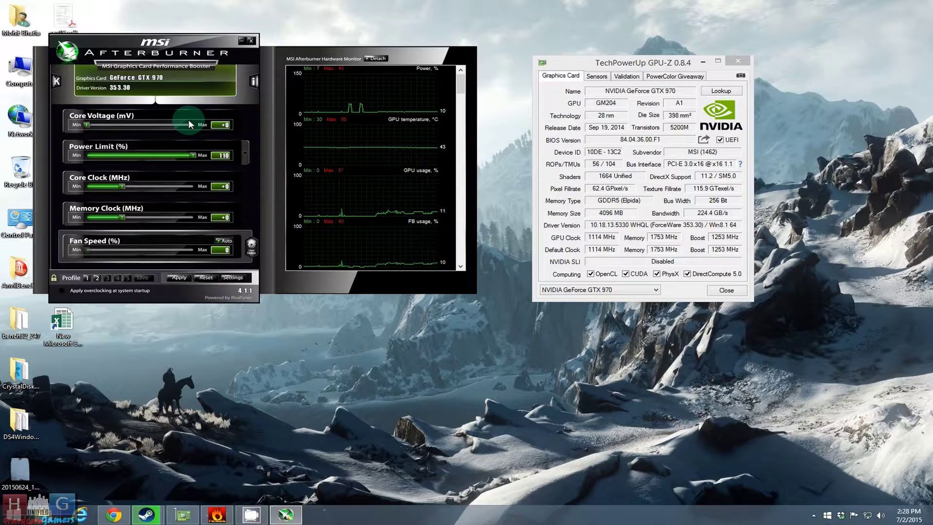
left_click(208, 278)
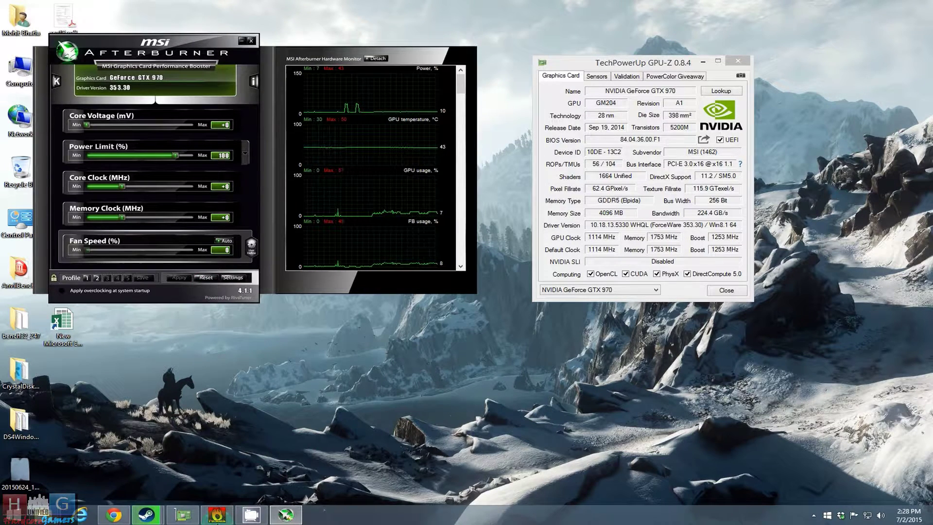
Launch FurMark, choose 1680x1050 with 8X MSAA, and request the GPU stress test.
left_click(217, 515)
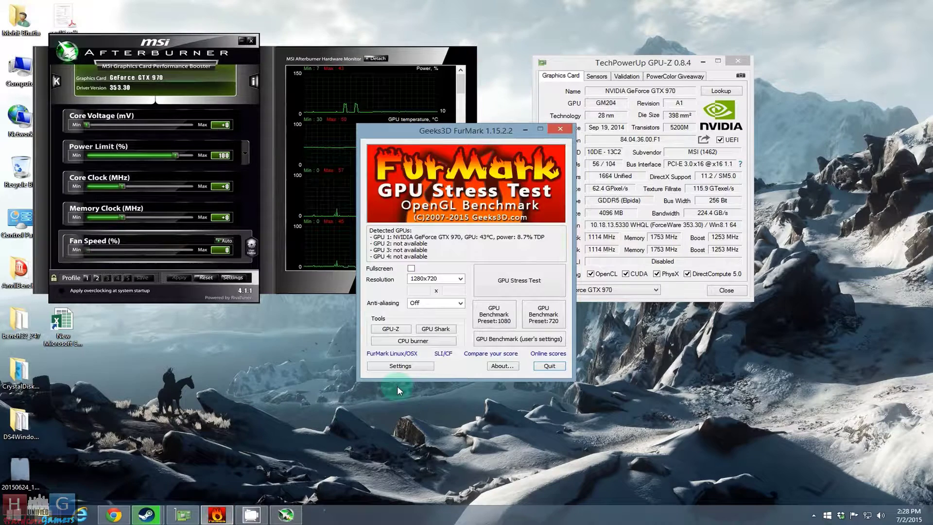
left_click(459, 279)
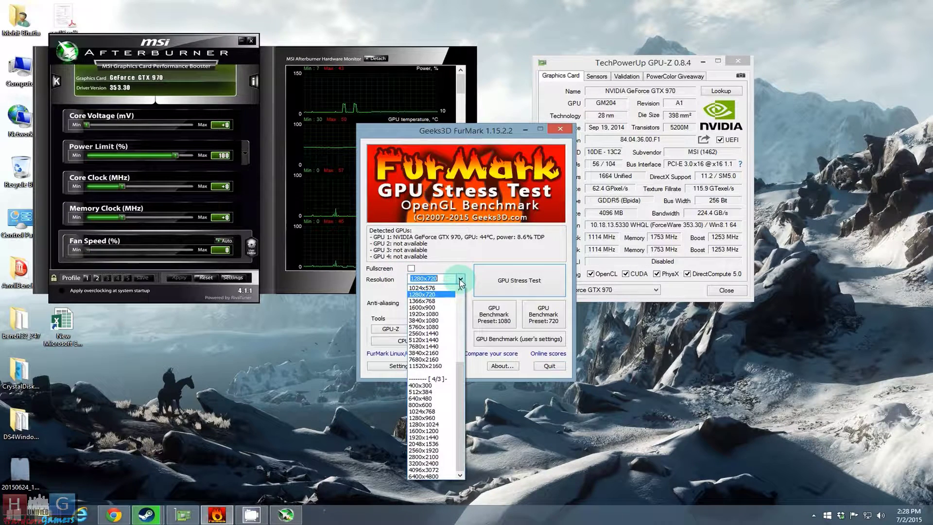
scroll(439, 367, "up", 2)
scroll(439, 367, "up", 2)
scroll(439, 367, "up", 2)
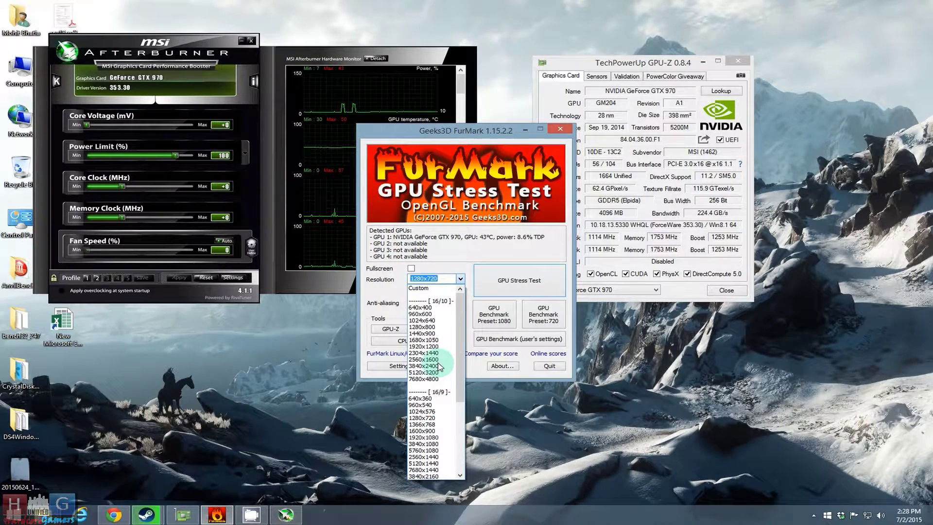
left_click(430, 340)
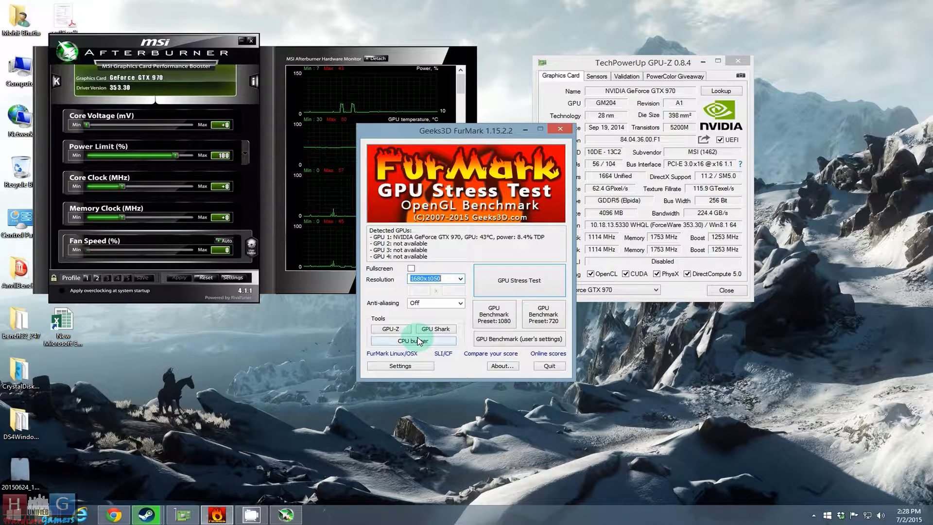
left_click(459, 303)
left_click(426, 332)
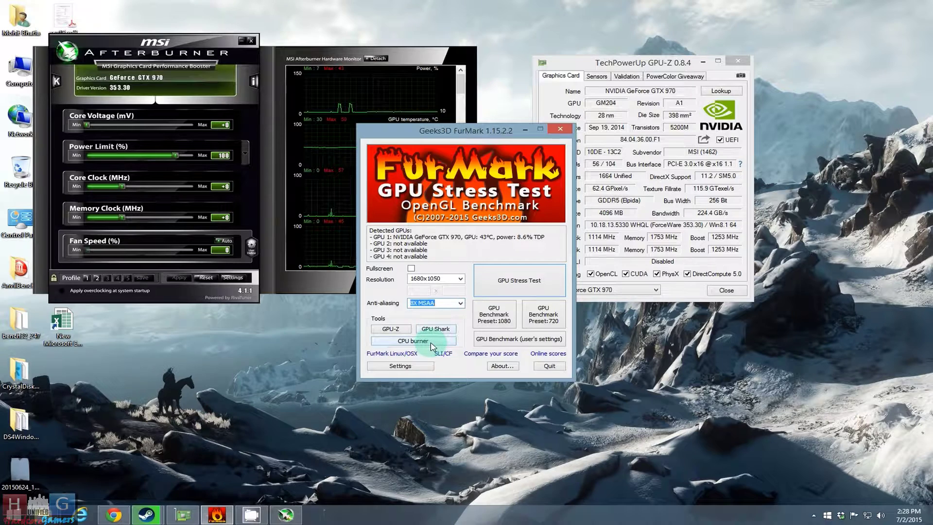
left_click(525, 287)
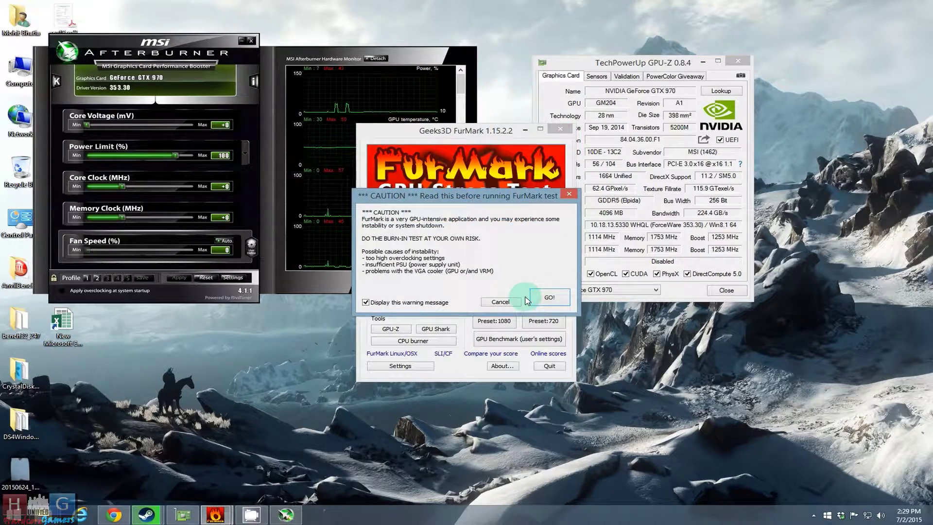
Start the burn-in and view GPU-Z sensors showing 99% load and 65 °C.
left_click(551, 300)
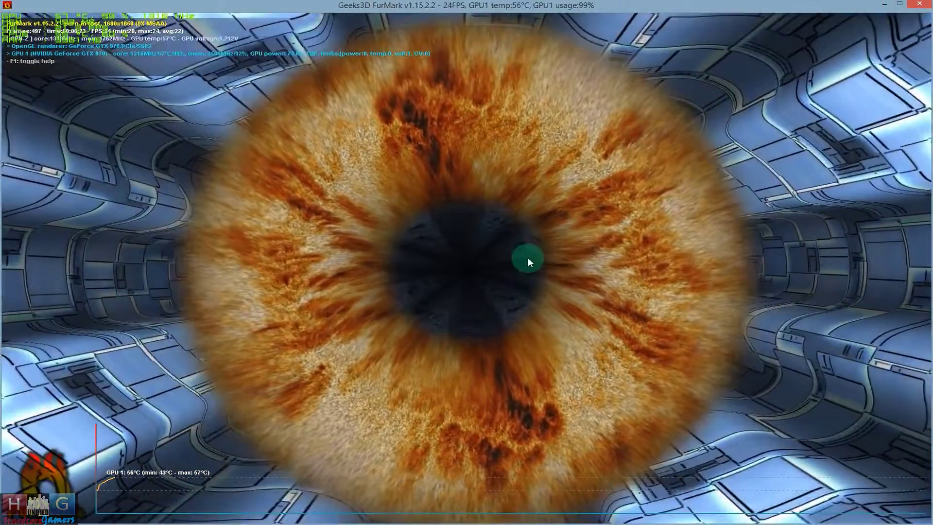
key("alt+Tab")
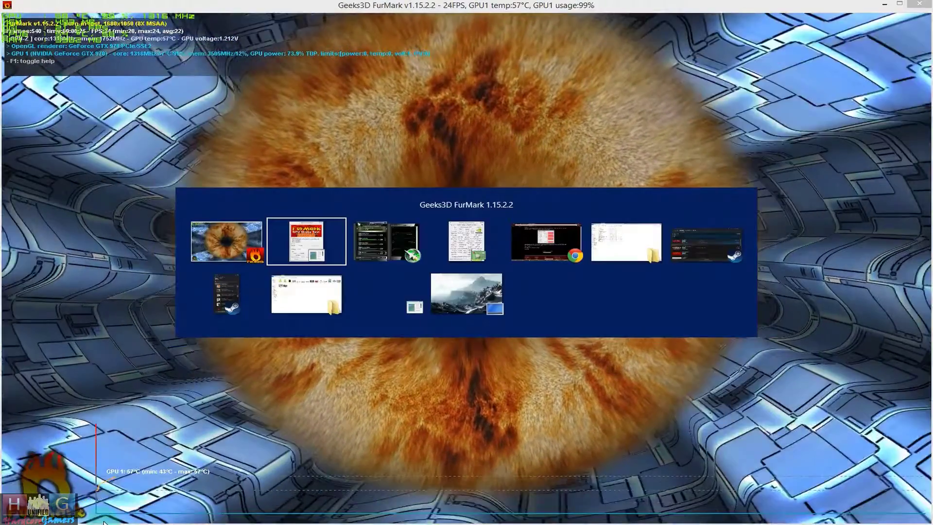
key("Tab")
key("Tab")
key("Tab")
key("Tab")
key("Tab")
key("Tab")
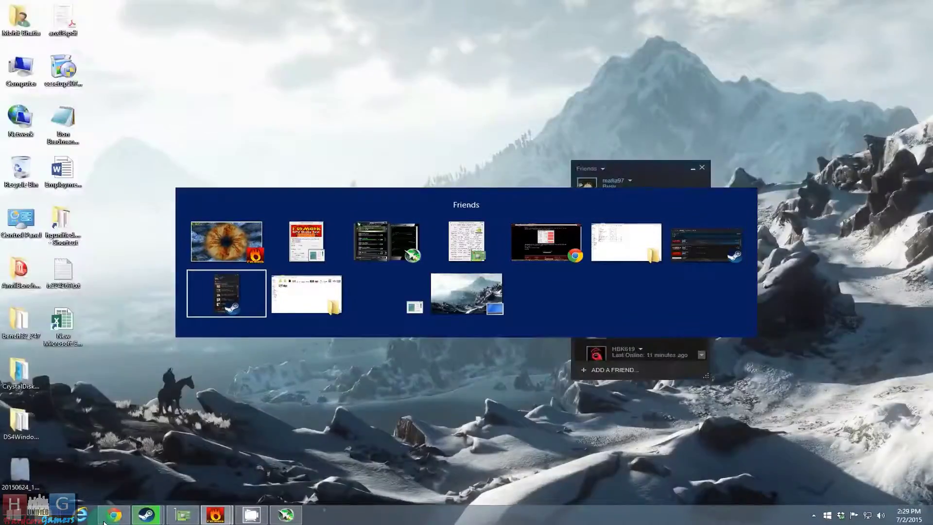
key("Tab")
key("Tab")
key("Tab")
key("Tab")
key("Tab")
key("Tab")
key("Tab")
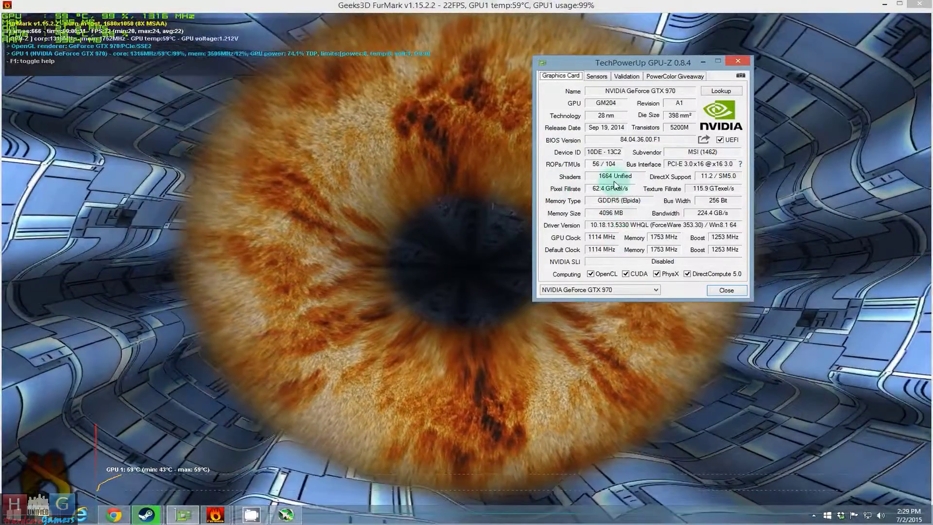
left_click(597, 76)
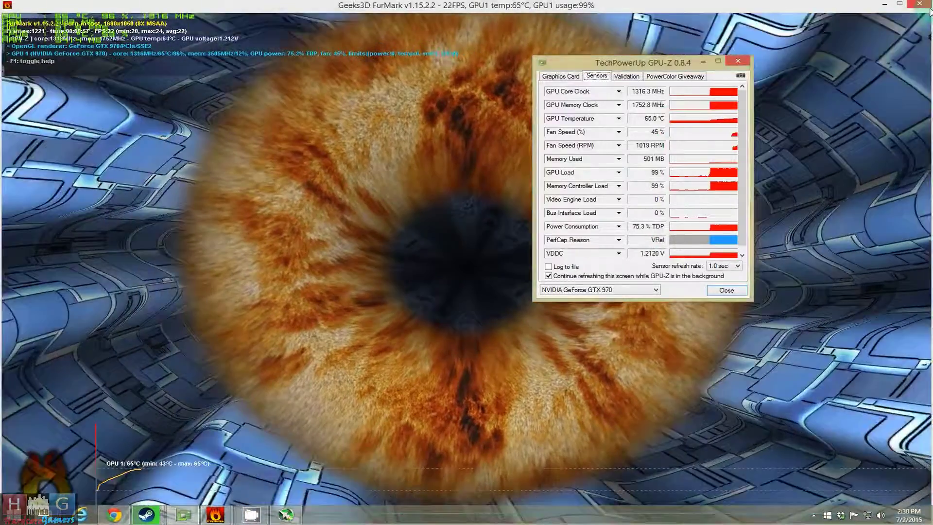
Stop the stress test, load profile 2, and compare GPU-Z's 1300/2003 MHz clocks.
left_click(525, 262)
key("Escape")
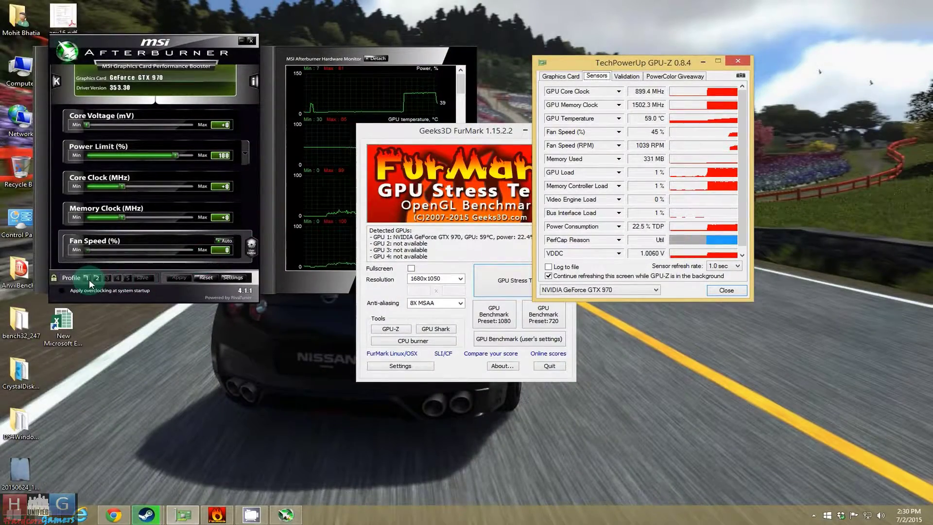
left_click(95, 277)
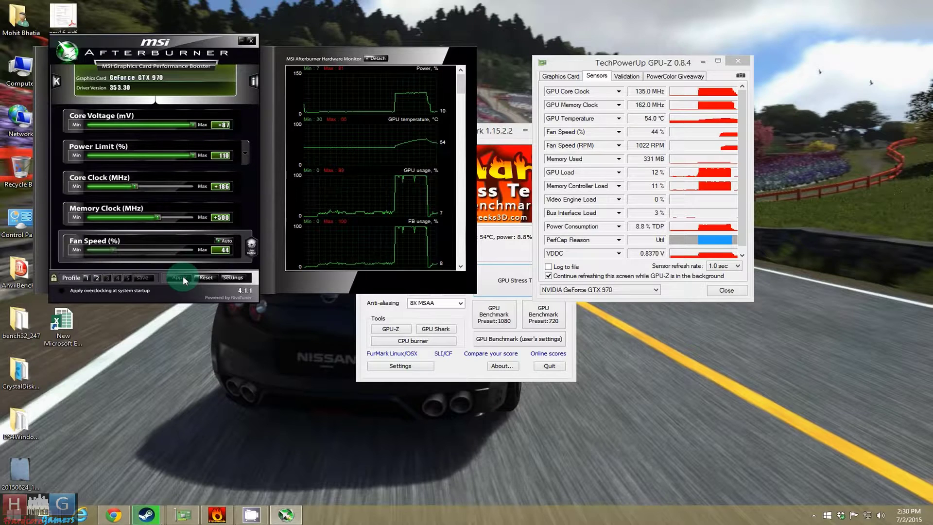
left_click(570, 76)
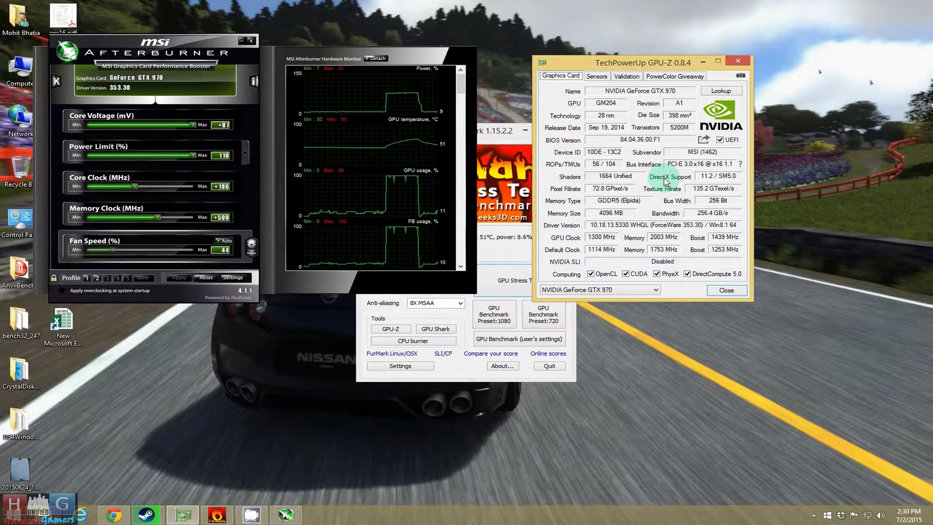
Bring FurMark forward and request a stress test on the overclocked GTX 970.
left_click(495, 174)
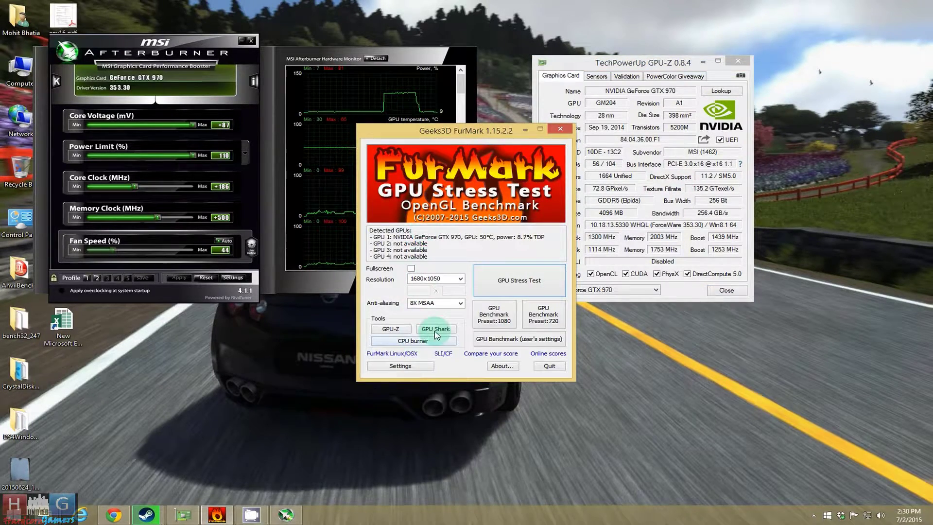
left_click(509, 284)
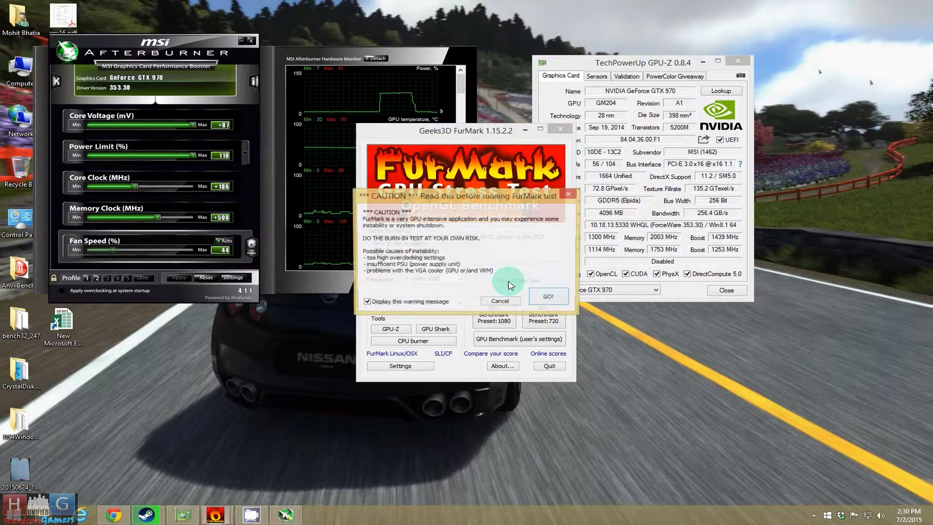
Run the burn-in, check GPU-Z at 1514.8 MHz, 99% load, 69 °C, then close it.
left_click(537, 301)
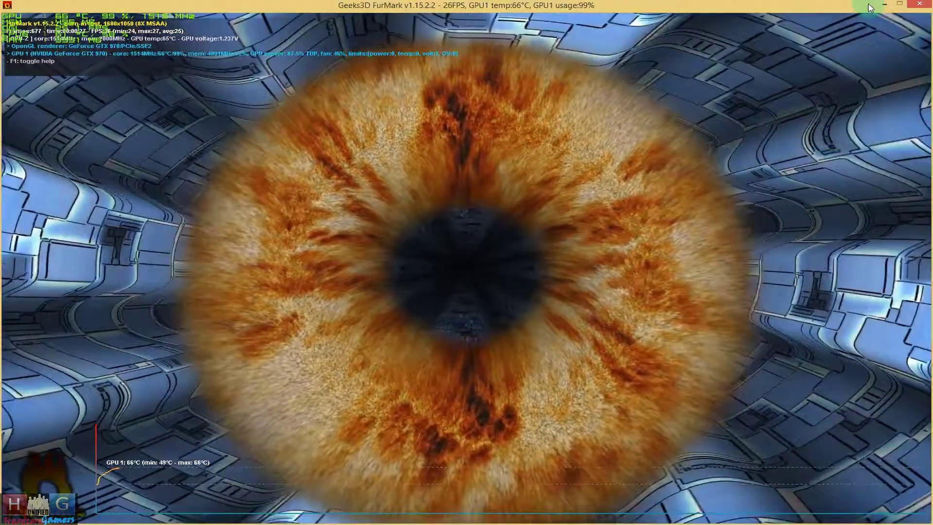
key("alt+Tab")
key("alt+Tab")
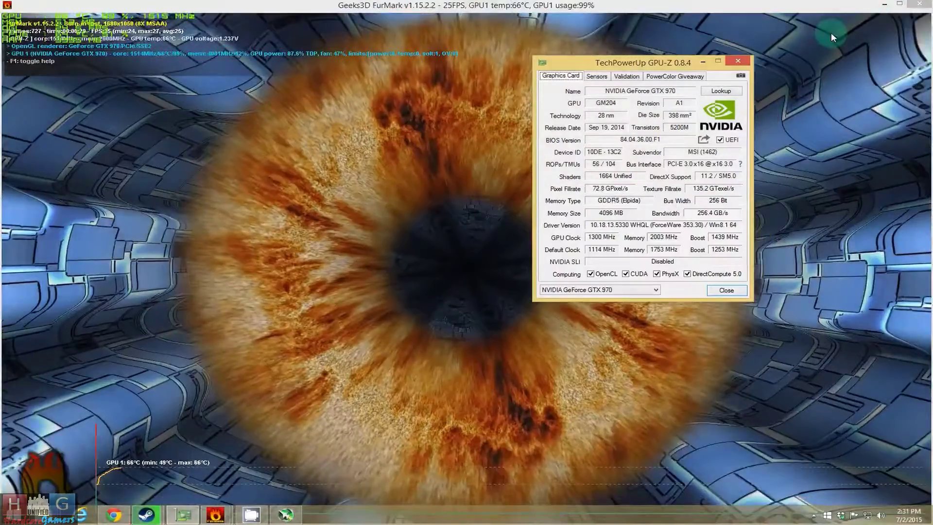
left_click(598, 76)
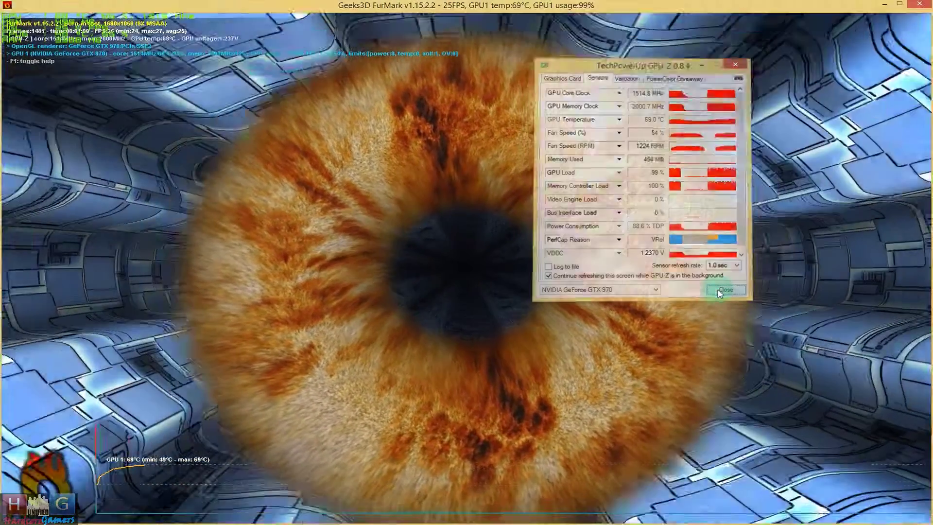
left_click(726, 291)
End the stress test, set Core Clock to +200 MHz, and return to FurMark.
key("Escape")
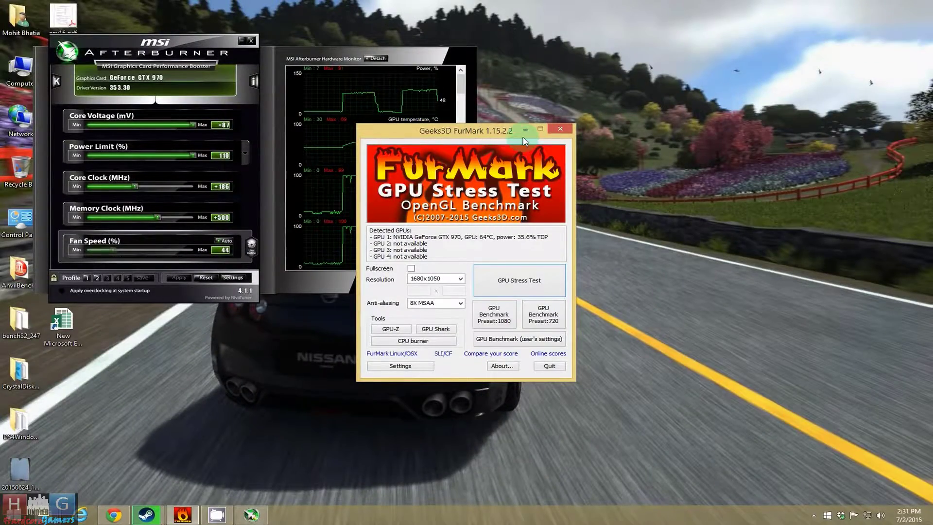
left_click(560, 129)
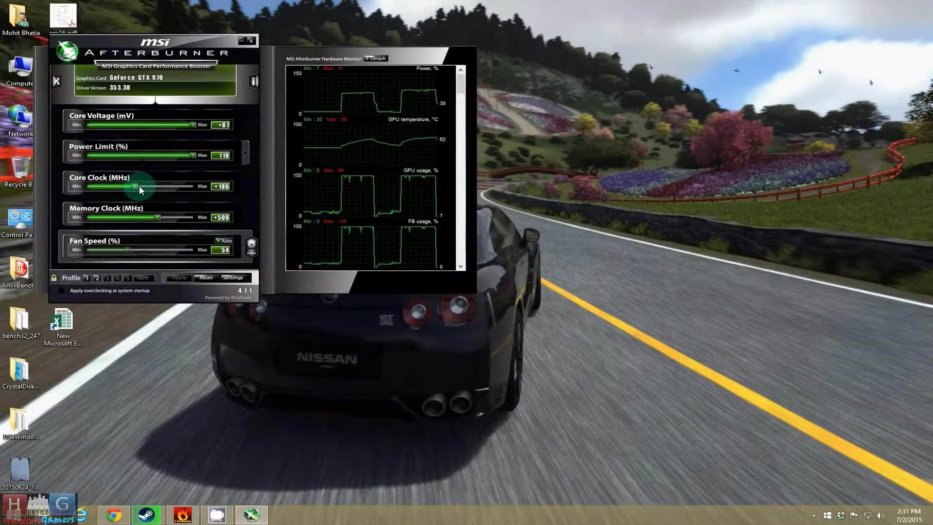
left_click_drag(139, 185, 135, 184)
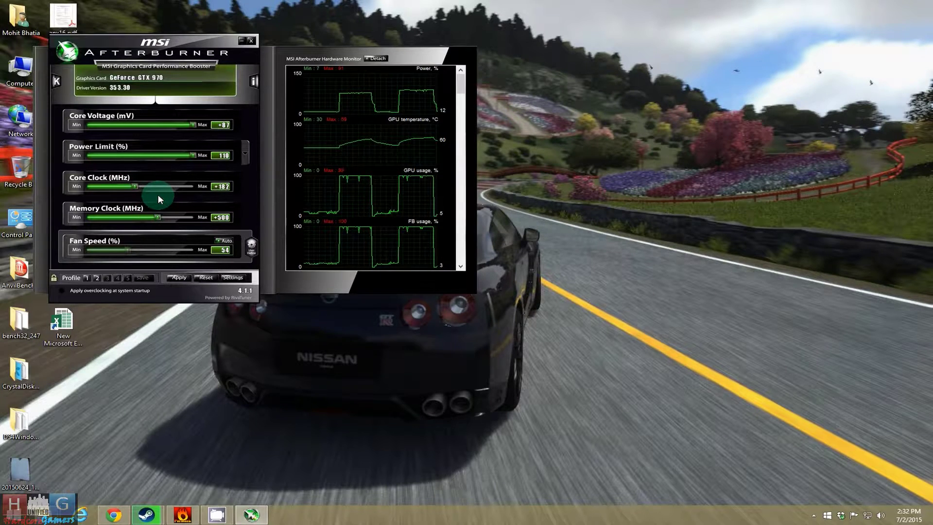
key("Right")
key("Right")
key("Right")
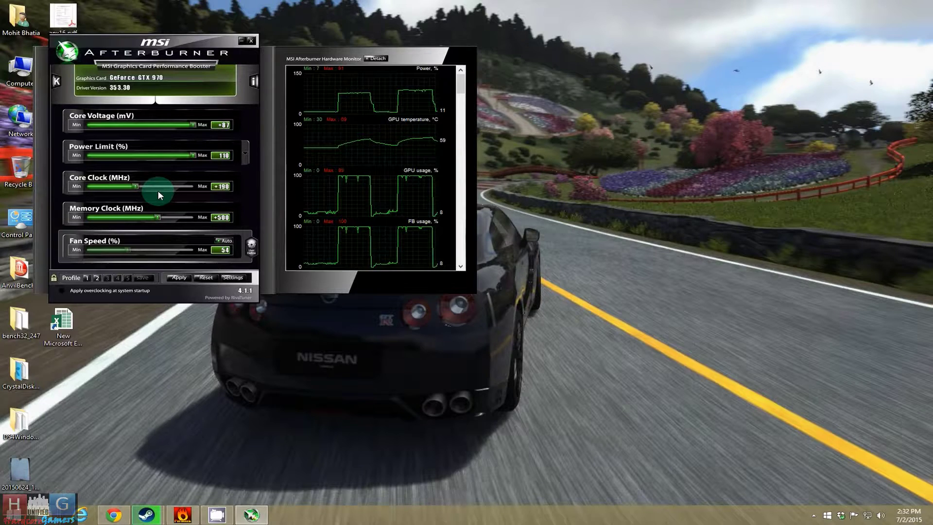
key("Right")
key("Right")
key("Right")
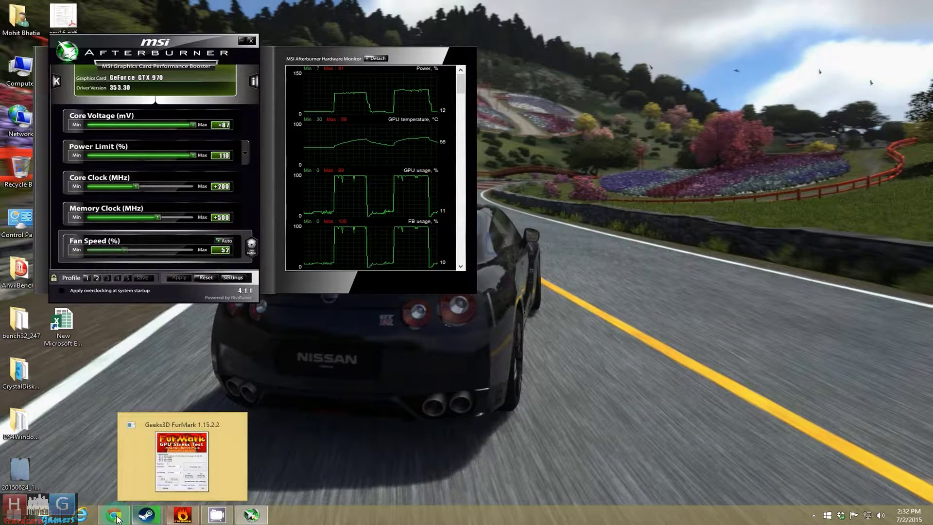
mouse_move(251, 515)
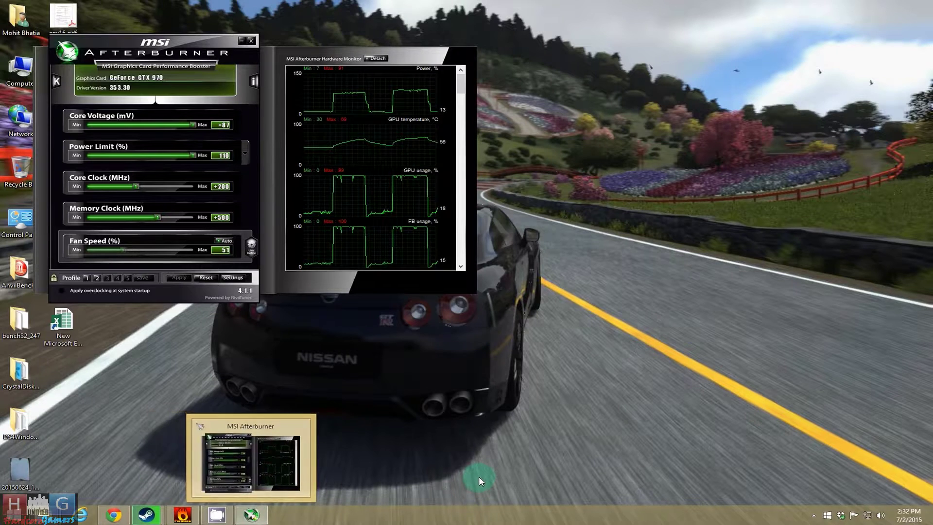
key("alt+Tab")
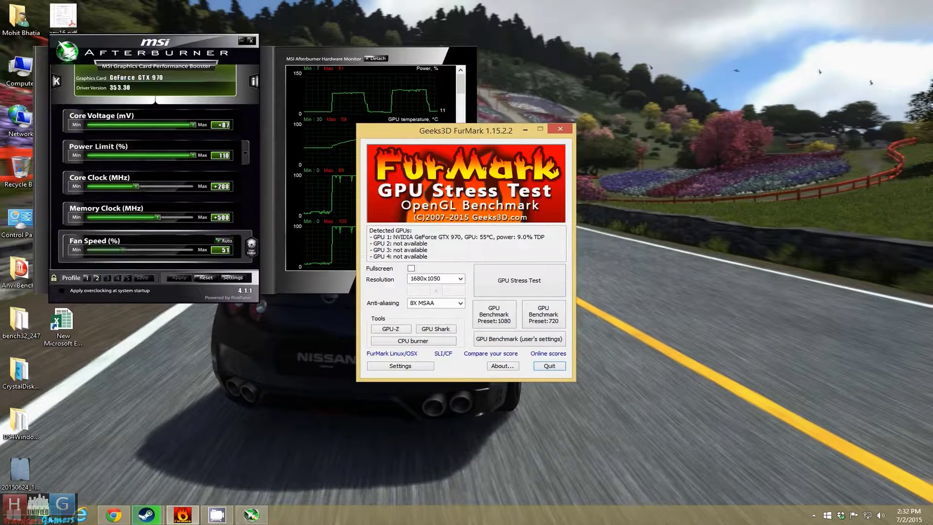
Run GPU-Z.0.8.4.exe from the testing tools folder, then minimize Explorer.
left_click(180, 448)
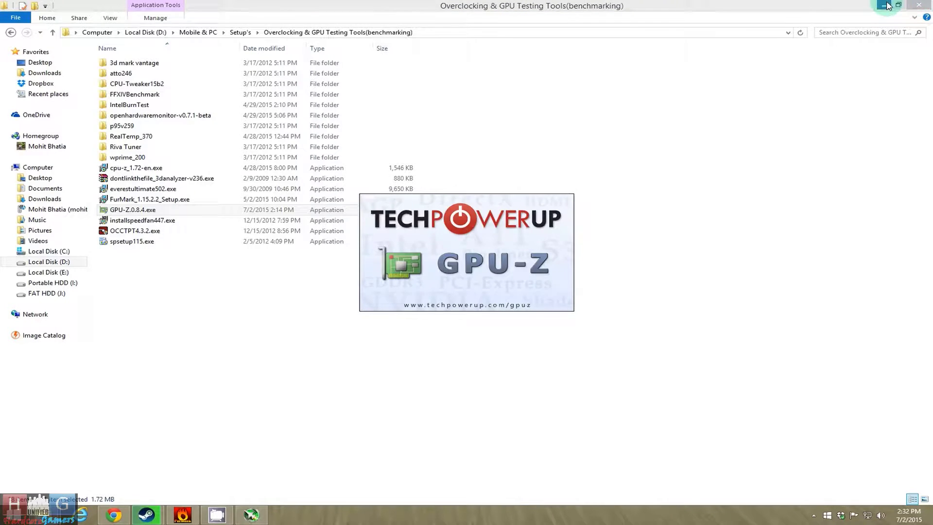
left_click(887, 5)
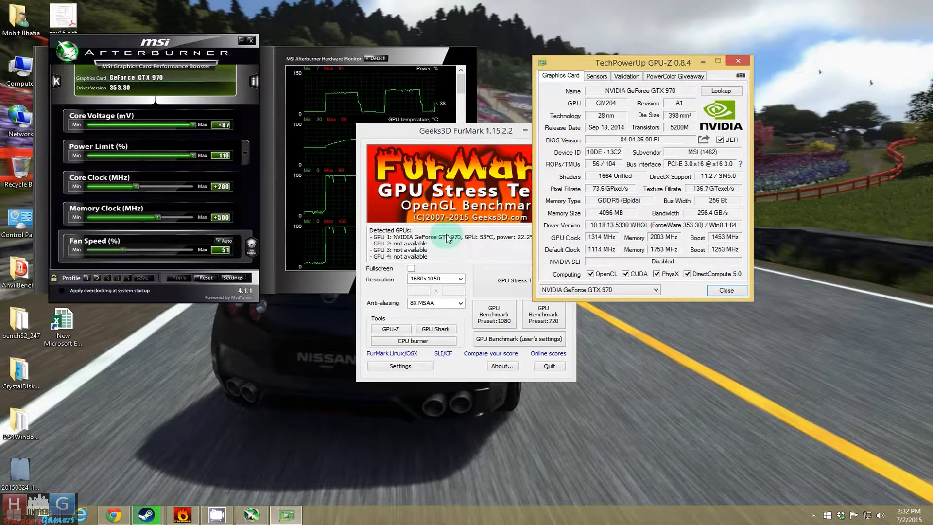
Bring FurMark forward and start the stress test, accepting the burn-in warning.
left_click(477, 133)
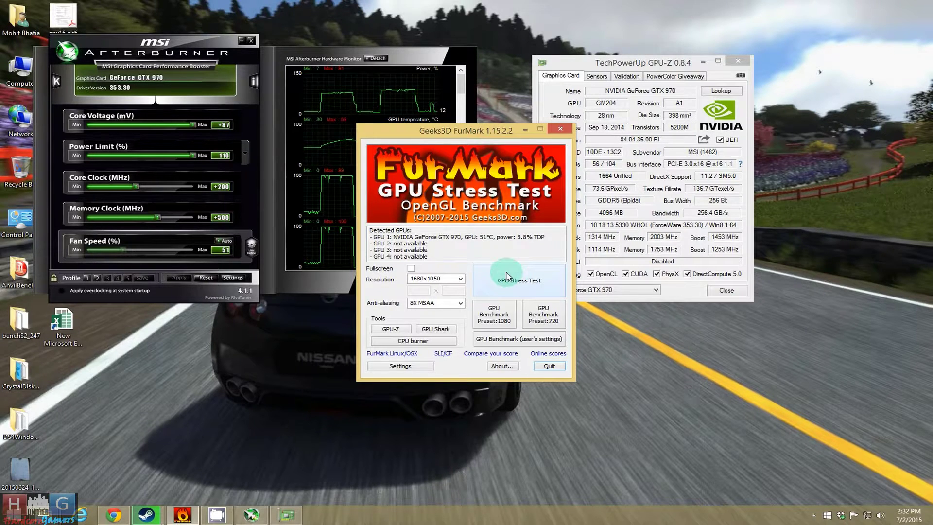
left_click(508, 290)
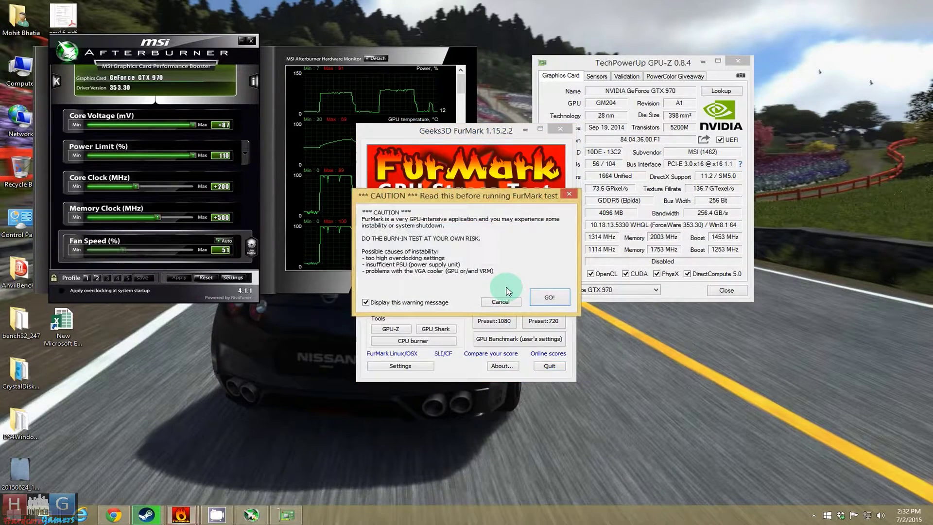
left_click(553, 300)
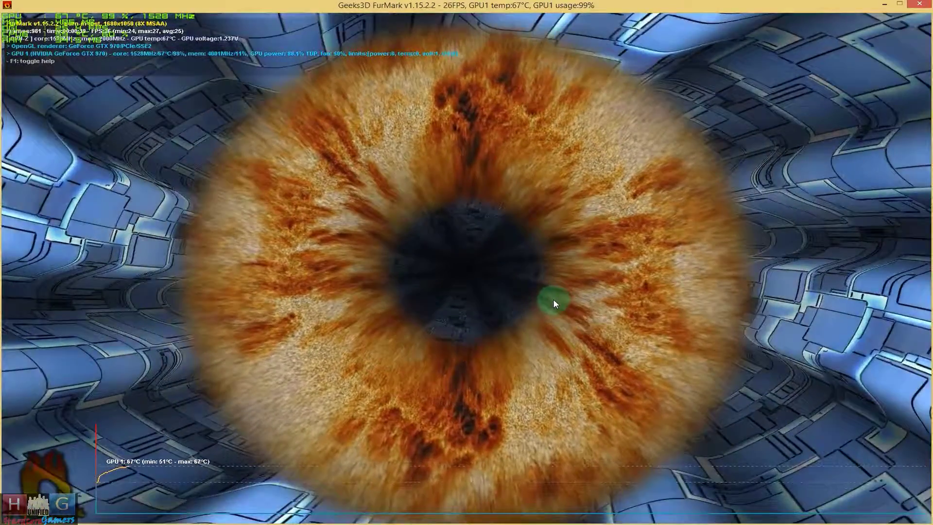
Let the stress test hold 99% load at 67 °C, then bring up the window switcher.
key("alt+Tab")
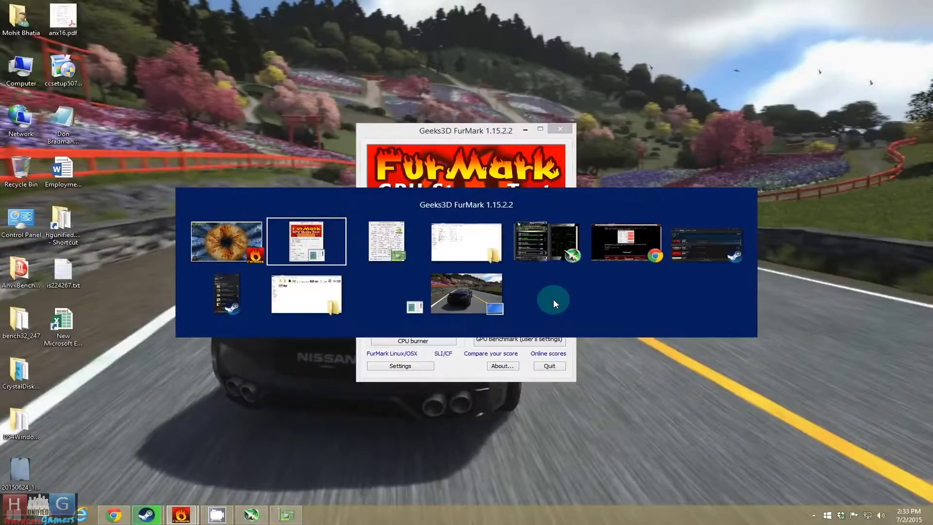
Bring up GPU-Z's Sensors readings over FurMark, showing a 1528.2 MHz core clock and ~99% load.
key("alt+Tab")
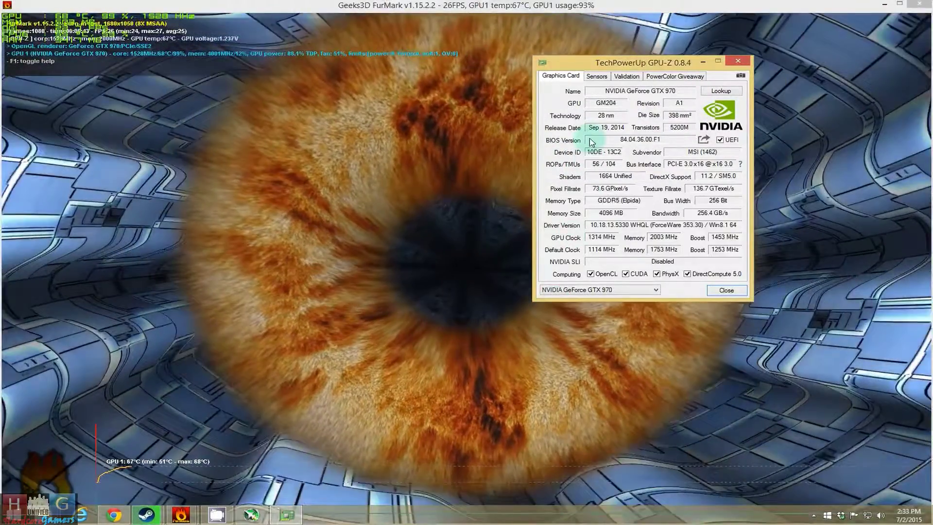
left_click(602, 78)
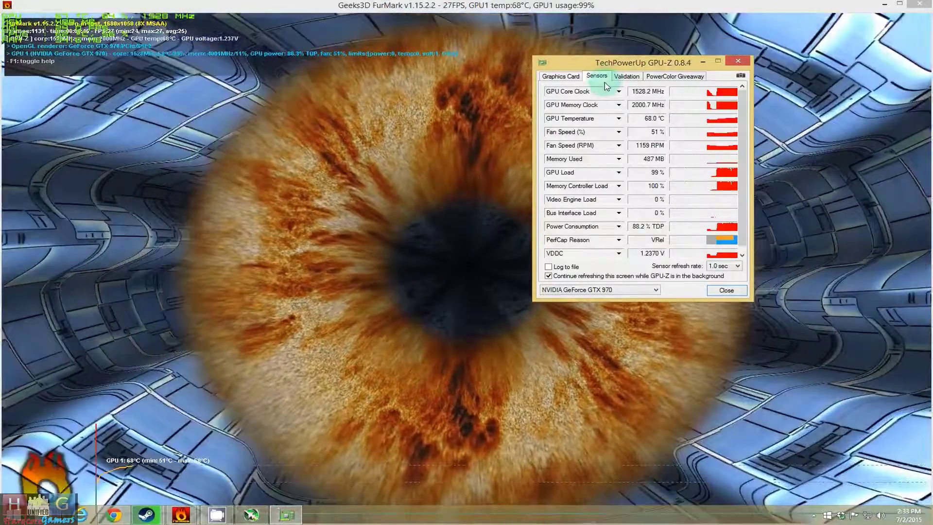